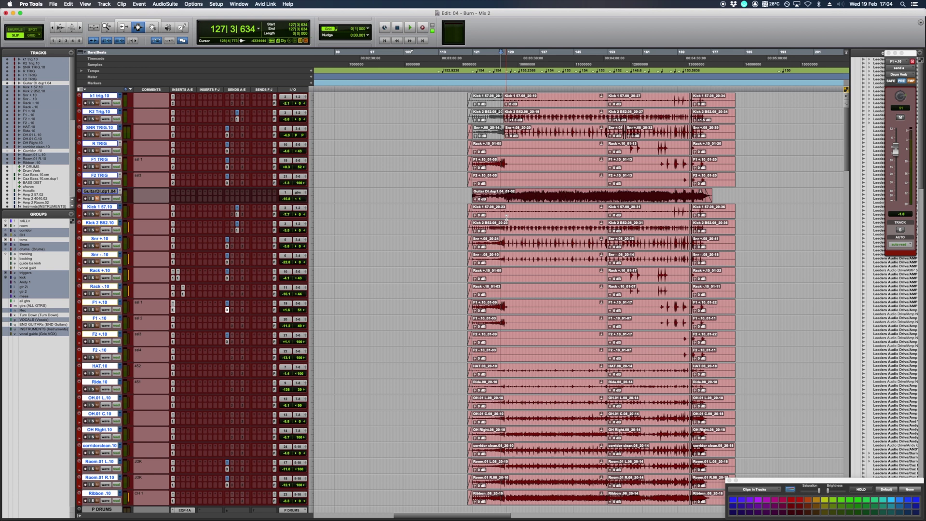
- Select bars 111 to 185 across the drum tracks with the Selector, starting at F1 TRIG
scroll(506, 218, down, 5)
scroll(489, 245, up, 3)
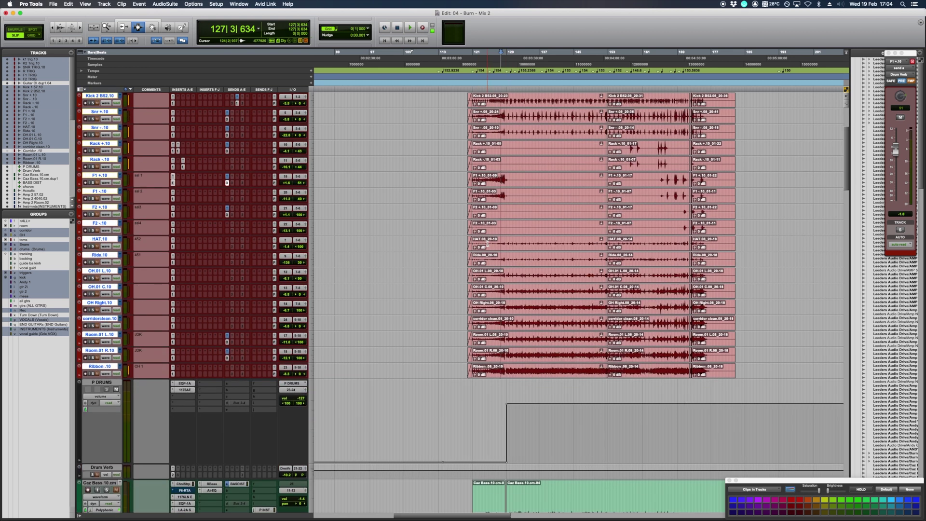
drag(434, 189, 748, 191)
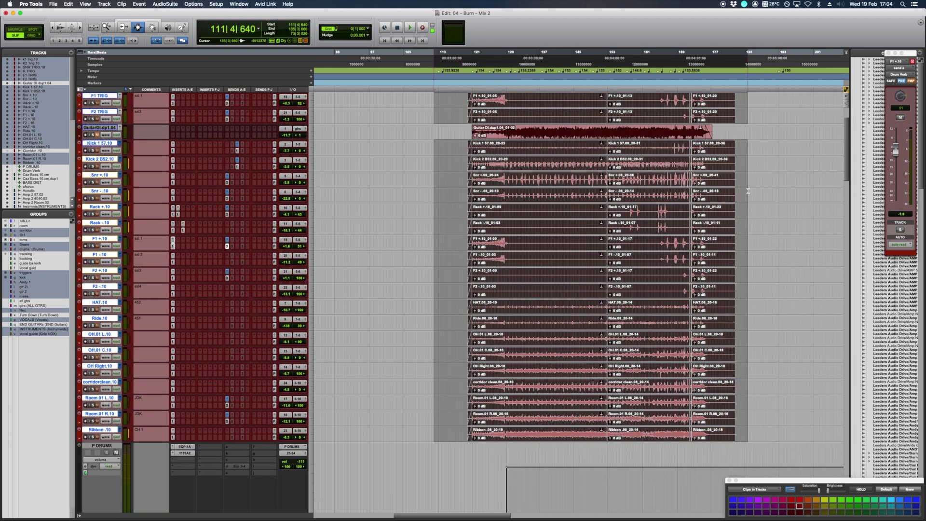
- Clear the time selection and toggle every track between volume and waveform views with Alt+Minus
click(575, 186)
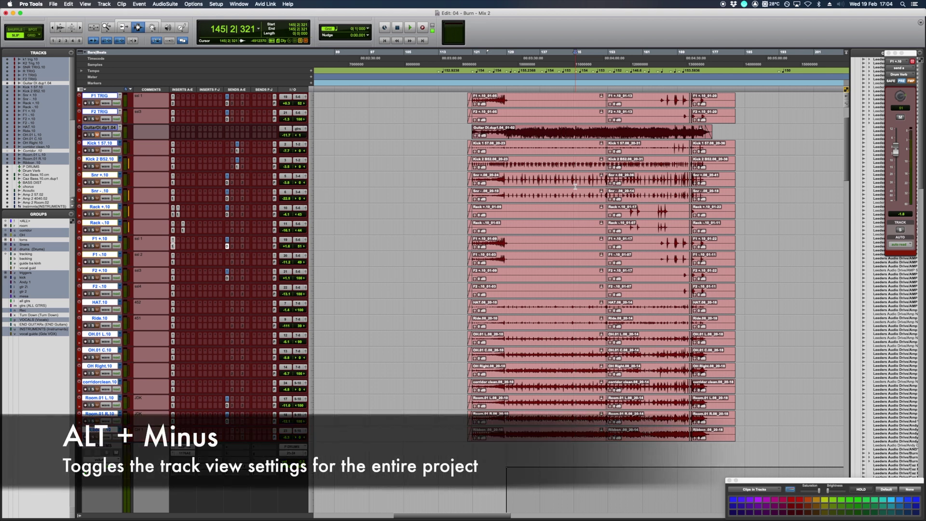
key(alt+minus)
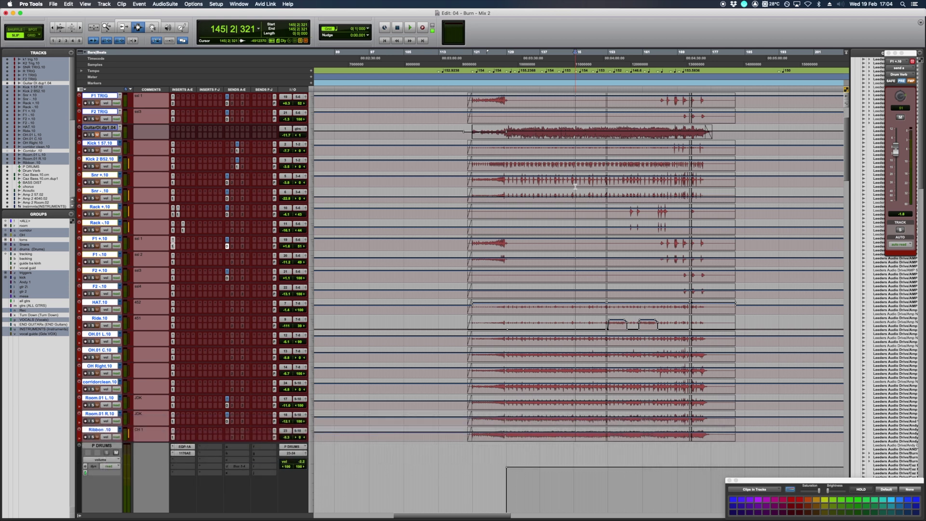
key(alt+minus)
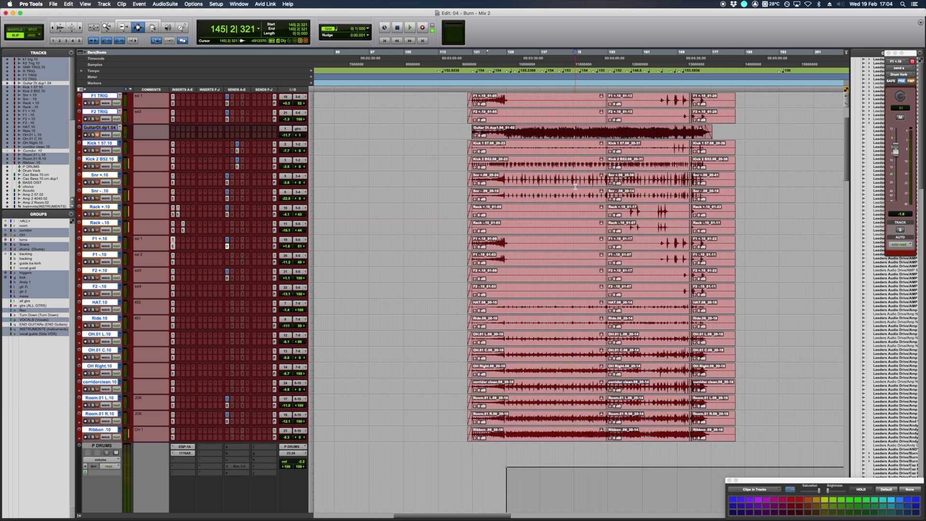
key(alt+minus)
- Scroll down to the vocal tracks and toggle their volume/waveform view
scroll(575, 186, down, 15)
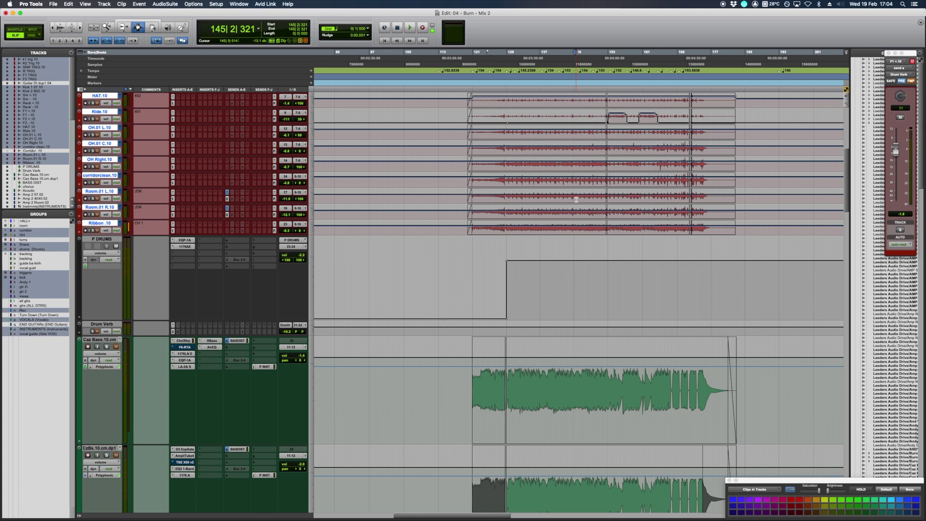
scroll(562, 246, down, 15)
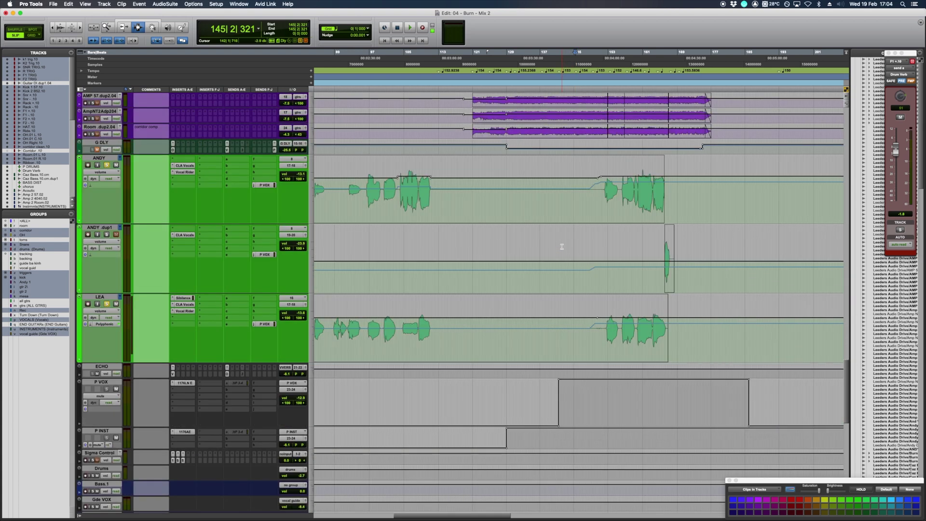
key(alt+minus)
key(alt+minus)
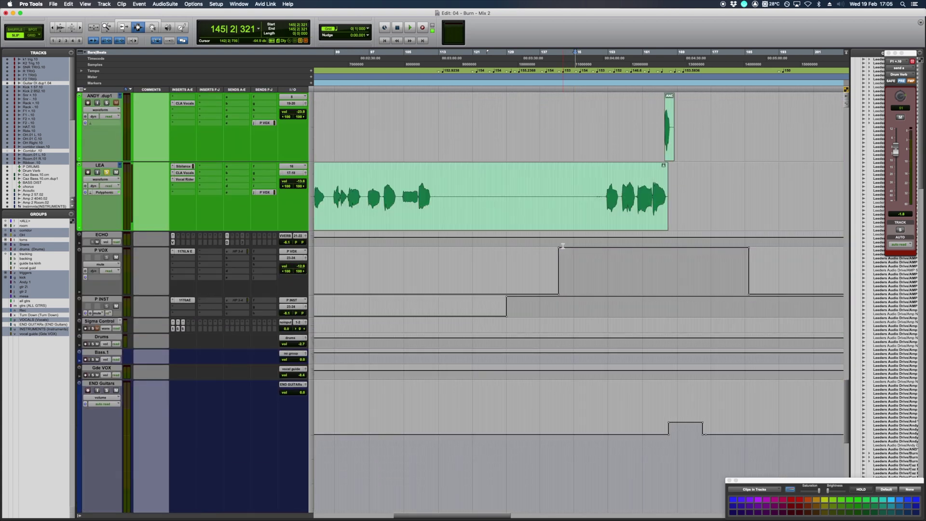
- Suspend all active mix groups with Shift+Cmd+G
scroll(563, 184, up, 20)
scroll(563, 183, up, 5)
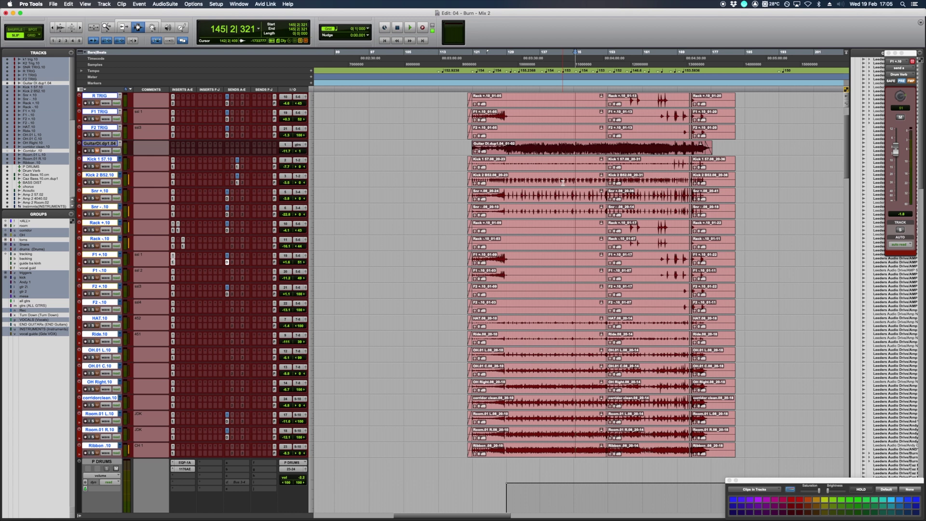
key(super+shift+g)
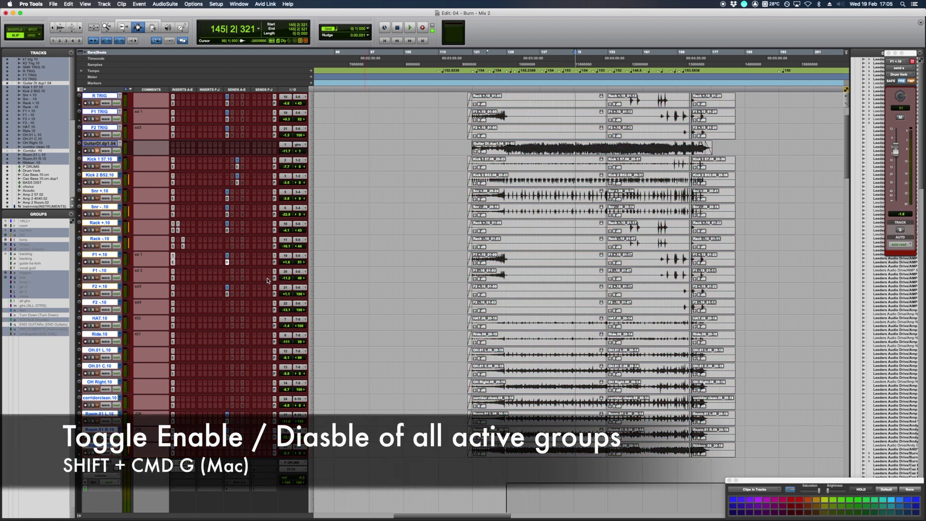
key(shift+super+g)
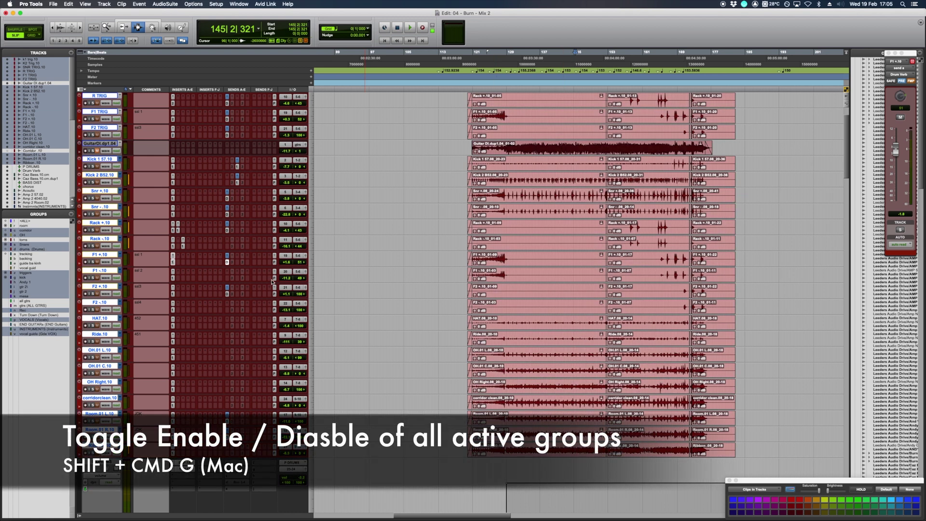
key(shift+super+g)
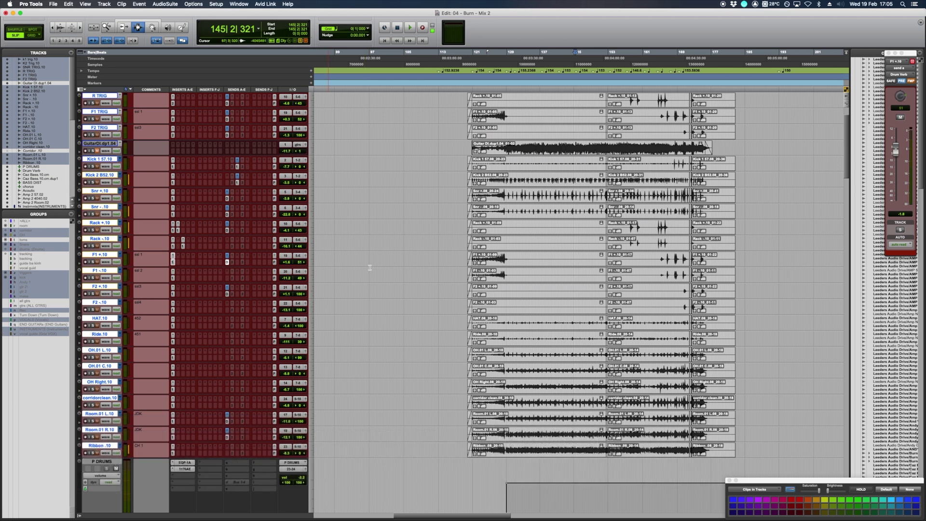
- Select F2 +.10, step down to Ride.10, and make Ride.10 much taller
click(521, 298)
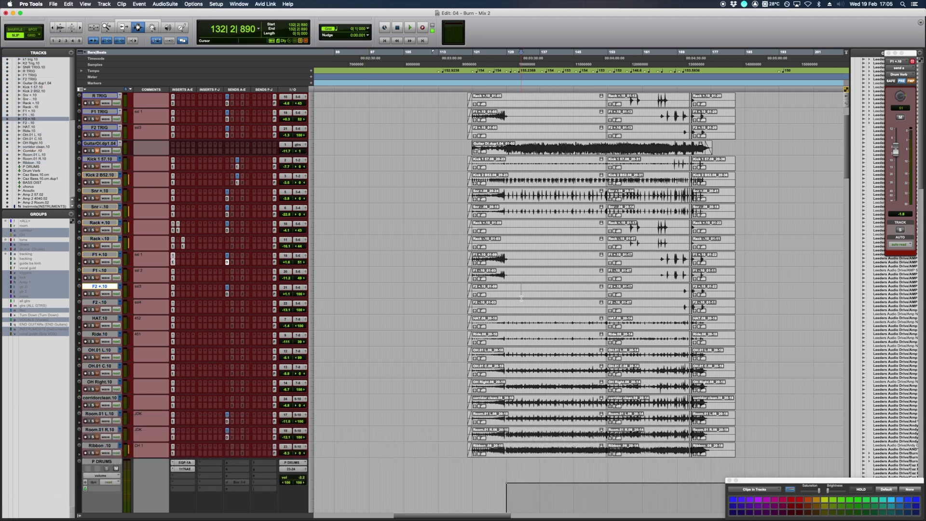
key(semicolon)
key(semicolon)
key(semicolon)
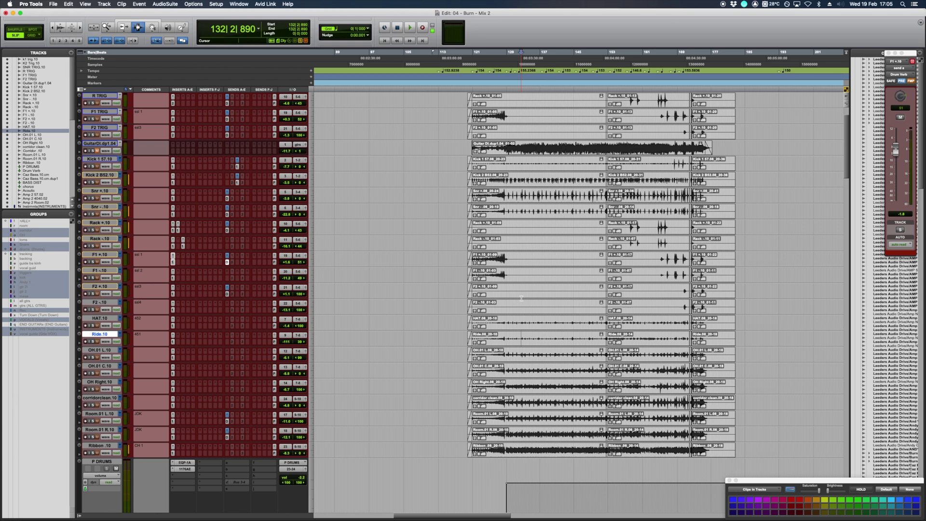
key(ctrl+Up)
key(ctrl+Up)
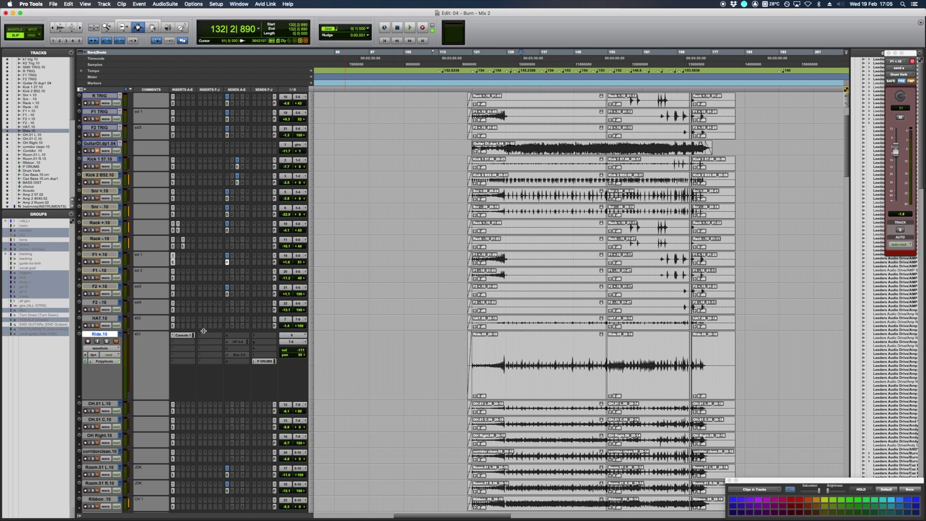
- Enlarge HAT.10 to Ride.10's height, show Ride.10's volume automation, and open its output fader
drag(204, 331, 213, 378)
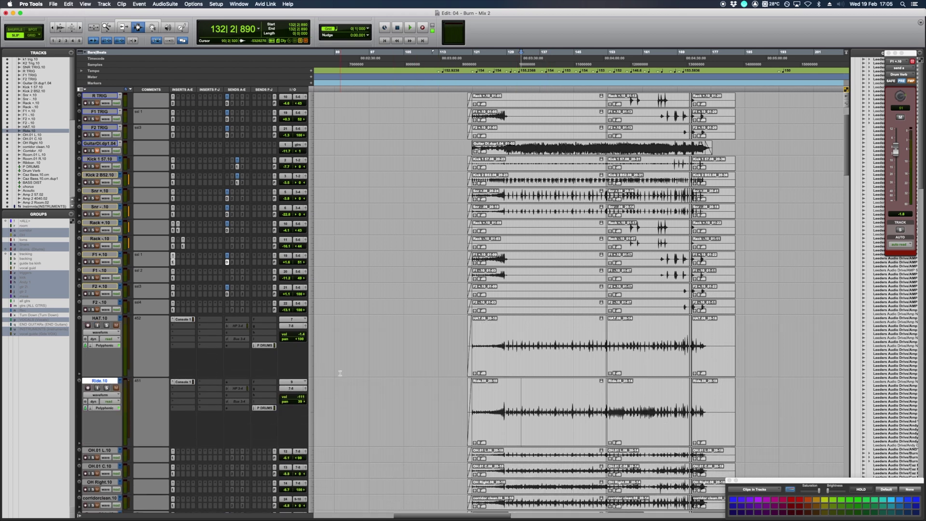
ctrl+super+click(301, 398)
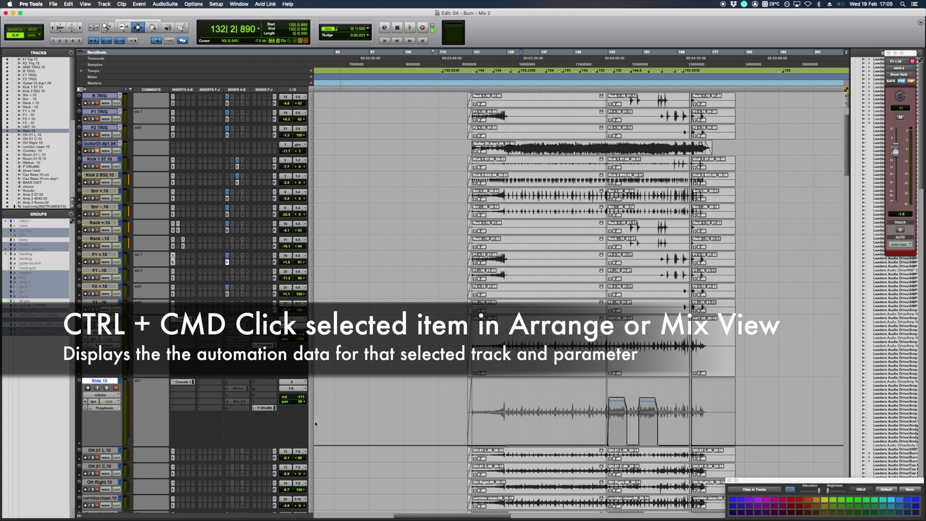
drag(457, 416, 604, 415)
click(605, 415)
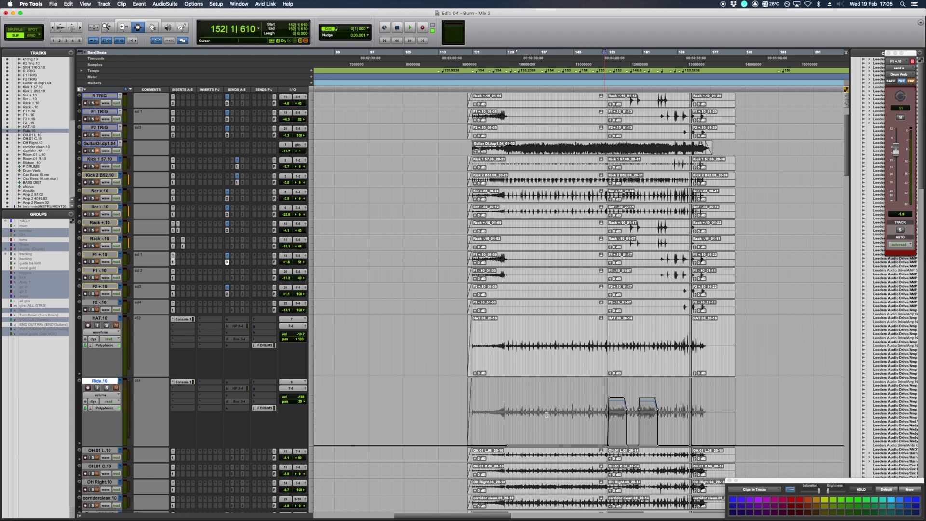
click(305, 389)
- Move Ride.10's output fader to mid-session, place the cursor near bar 153, and solo Ride.10
drag(909, 55, 582, 218)
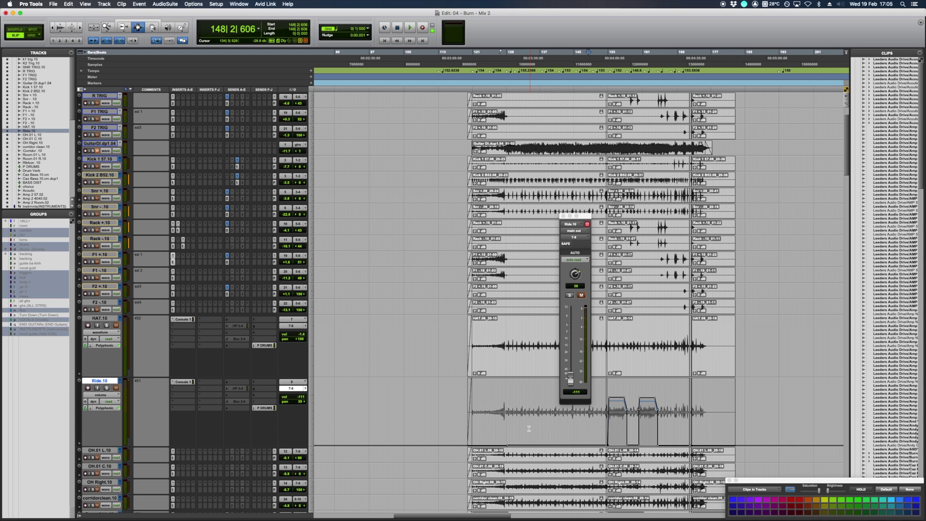
click(566, 428)
click(611, 425)
key(shift+s)
- Select the whole Ride clip, play it back, then stop and unsolo Ride.10
click(604, 415)
double_click(606, 415)
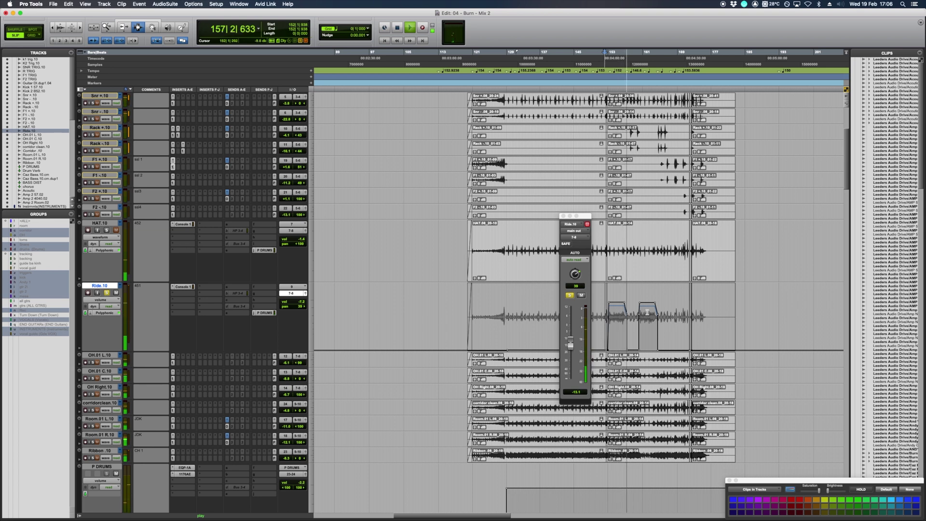
key(space)
click(570, 295)
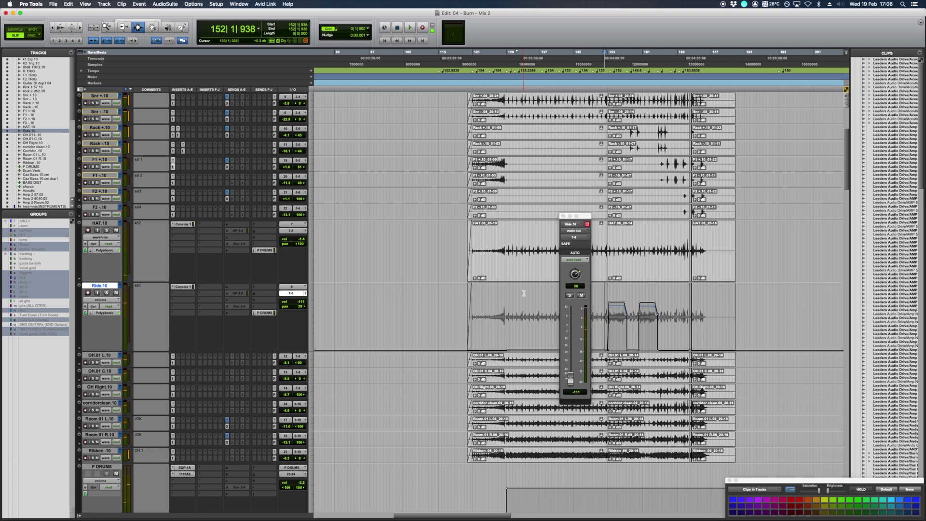
- View Ride.10's pan and P DRUMS send level automation with its send fader, then return to waveform
ctrl+super+click(299, 309)
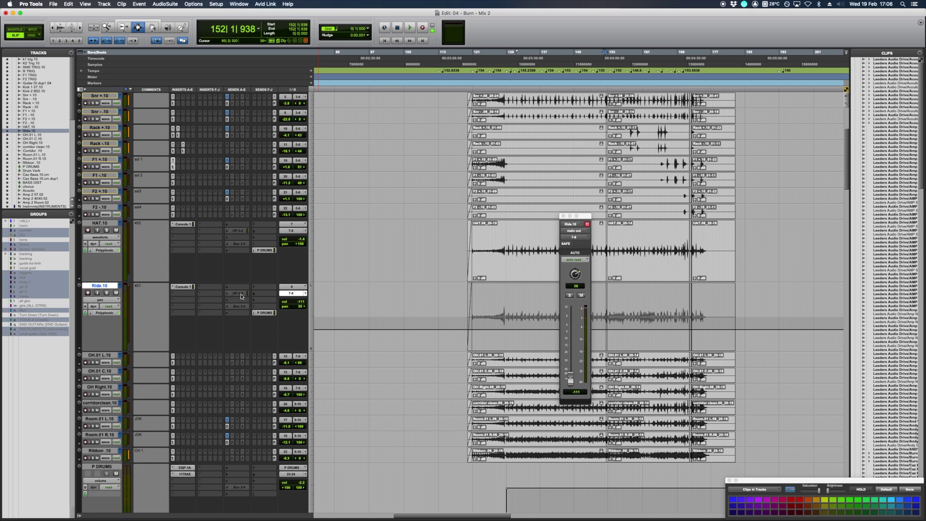
click(264, 313)
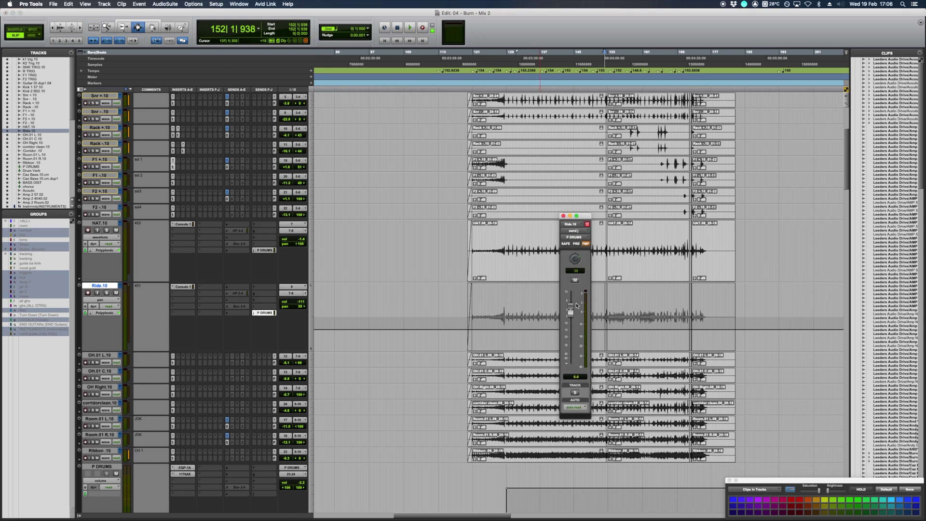
ctrl+super+click(571, 312)
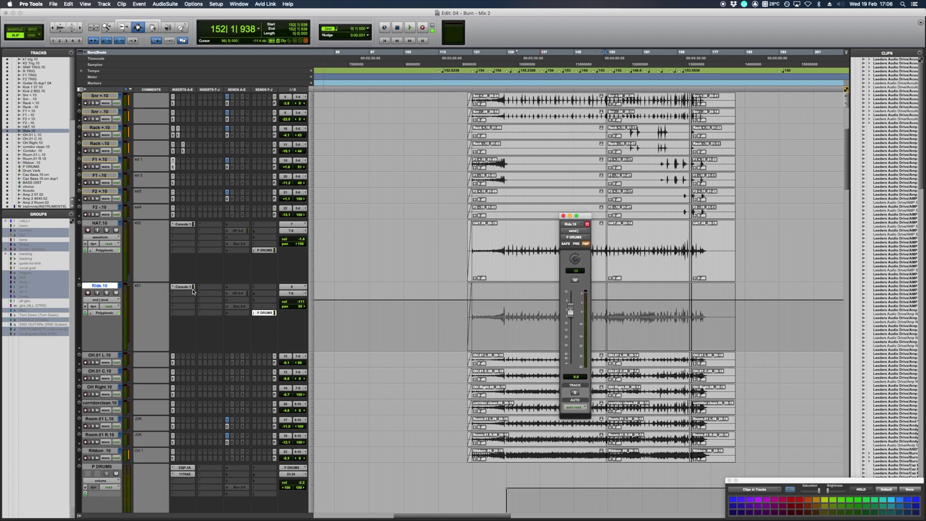
ctrl+super+click(120, 286)
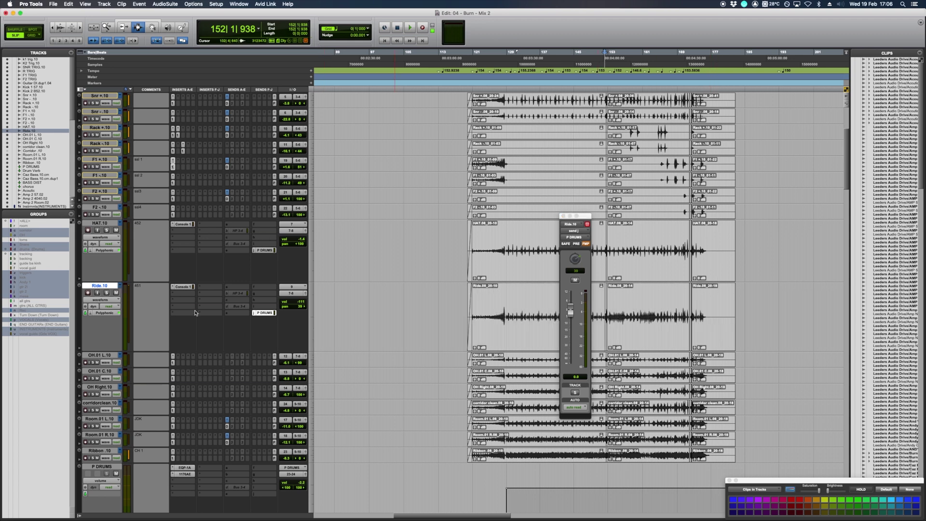
- Show Ride.10's playlist lanes, Ride through Ride.09, and move the send fader to the right edge
key(ctrl+super+Left)
scroll(502, 322, down, 7)
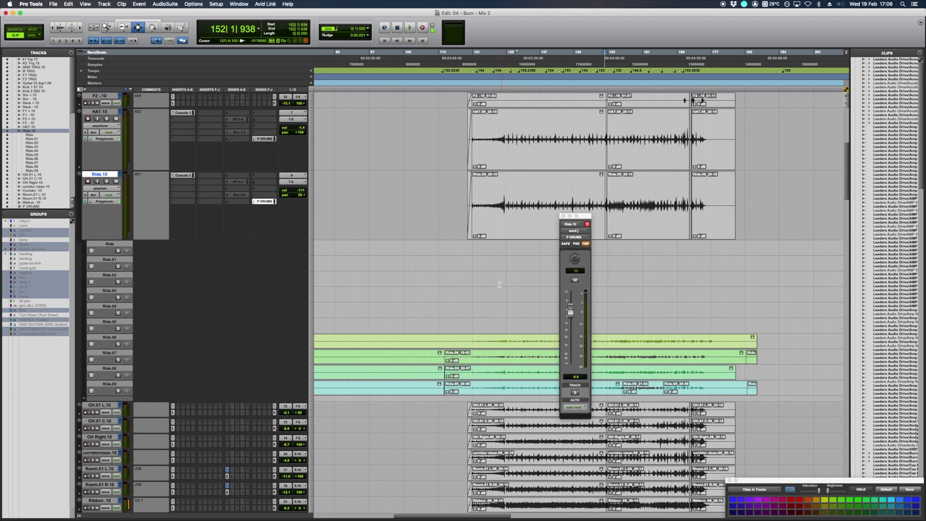
drag(584, 217, 806, 225)
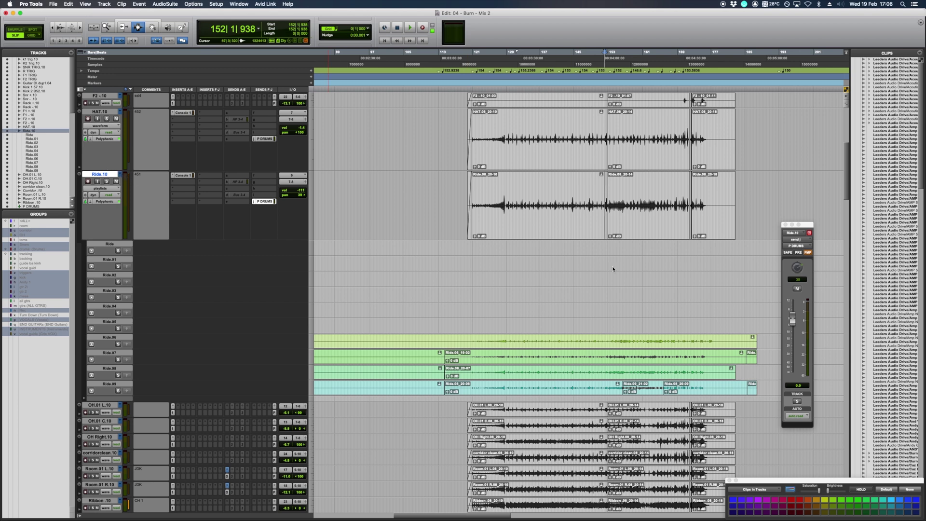
- Toggle Ride.10 between waveform and playlist views using Ctrl+Minus and its track view list
key(ctrl+minus)
click(115, 190)
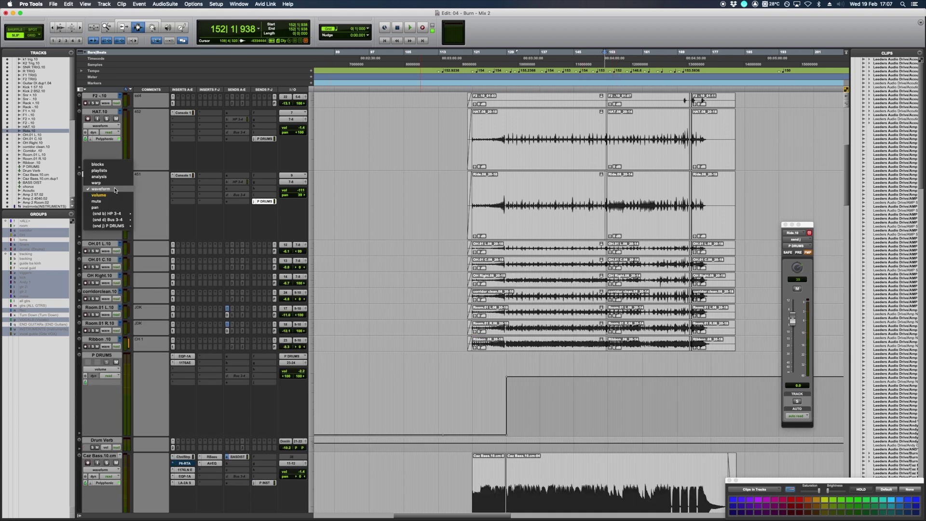
click(183, 180)
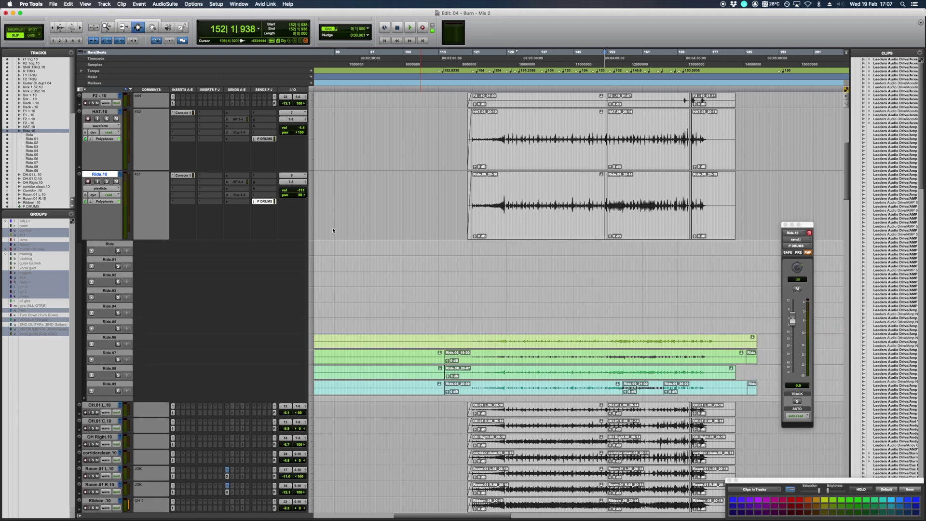
key(ctrl+minus)
- Switch Ride.10 between waveform and volume views from its track view selector, keeping the drums in view
click(119, 188)
click(124, 209)
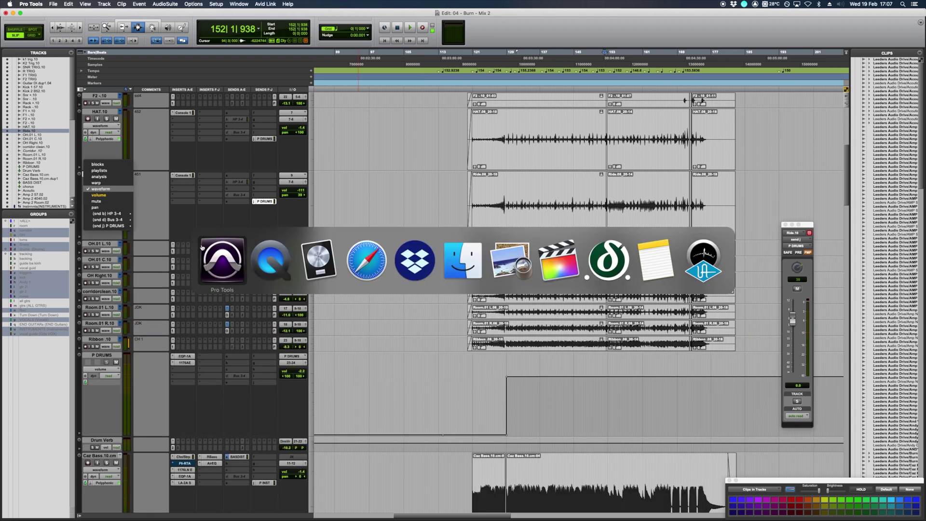
click(122, 196)
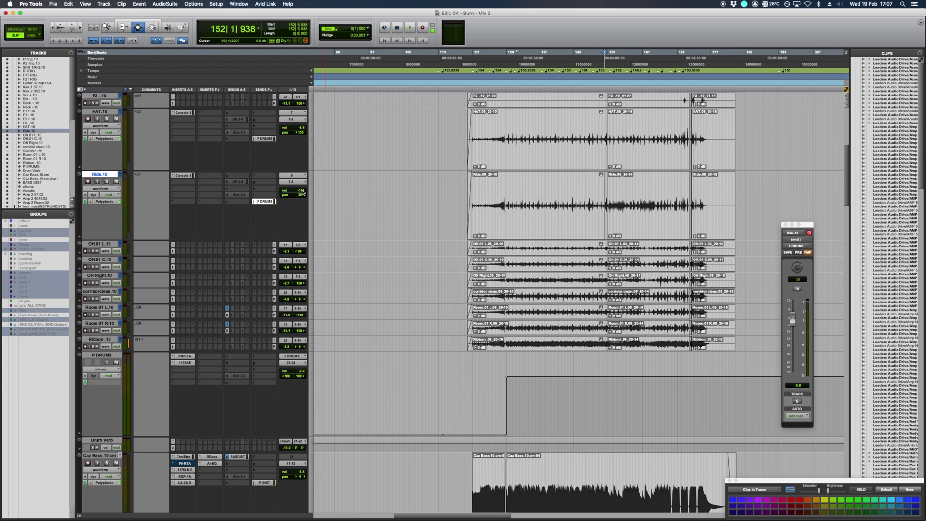
scroll(470, 277, down, 6)
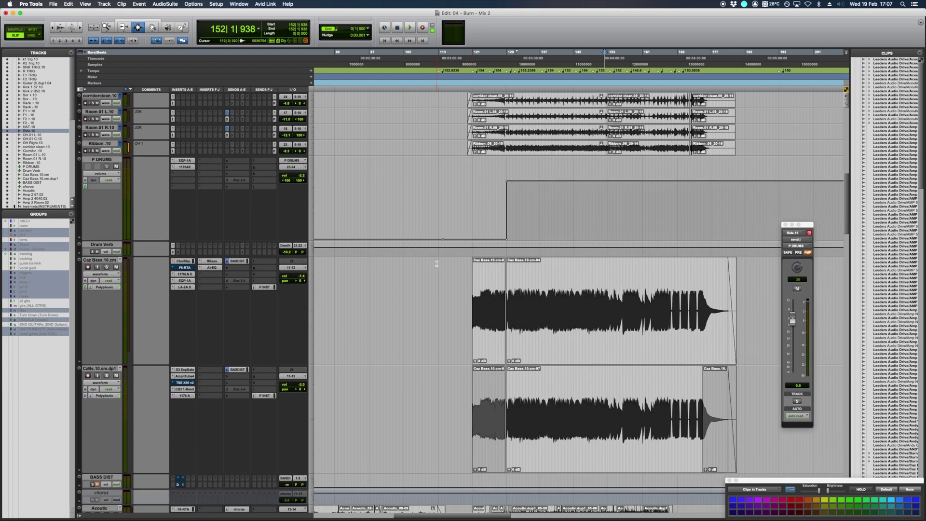
scroll(278, 221, up, 6)
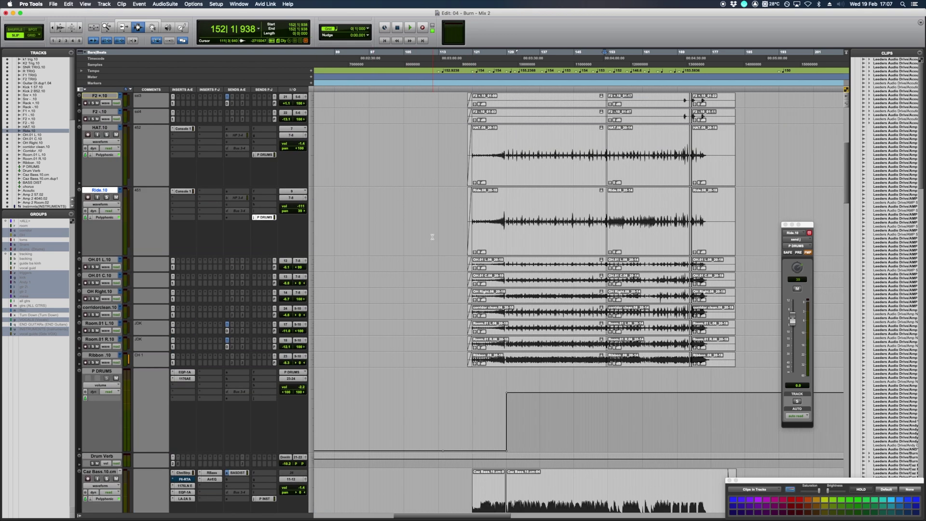
- Enable automation for Console 1's Input Gain on Ride.10 and show its Input Gain lane
click(203, 193)
click(111, 51)
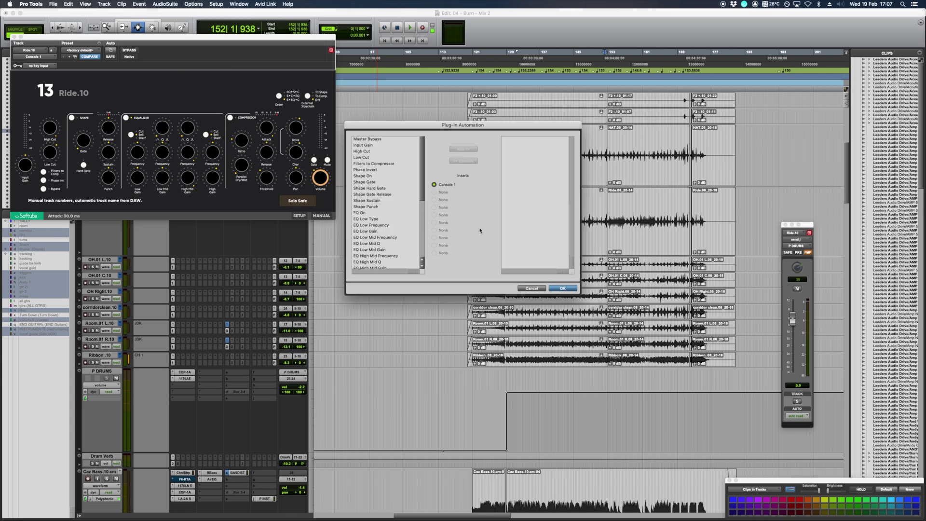
click(369, 145)
click(463, 149)
click(563, 288)
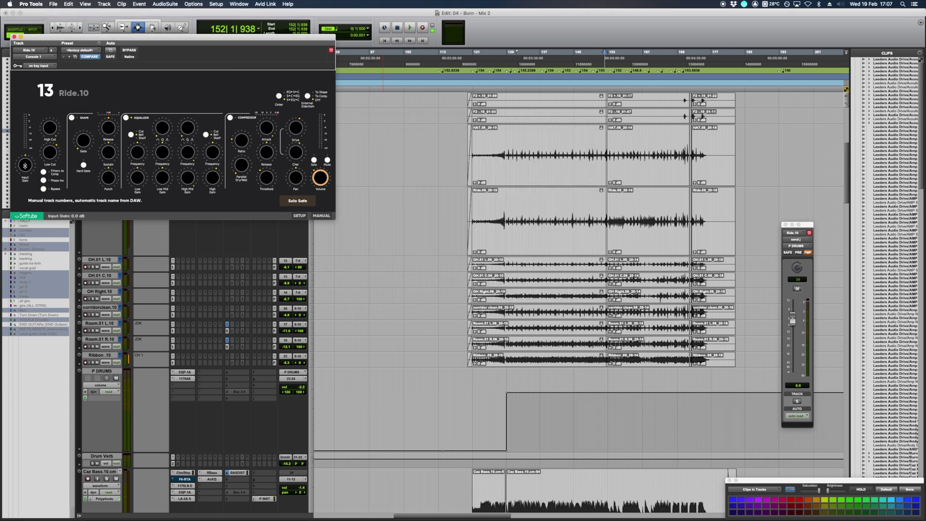
ctrl+super+click(25, 166)
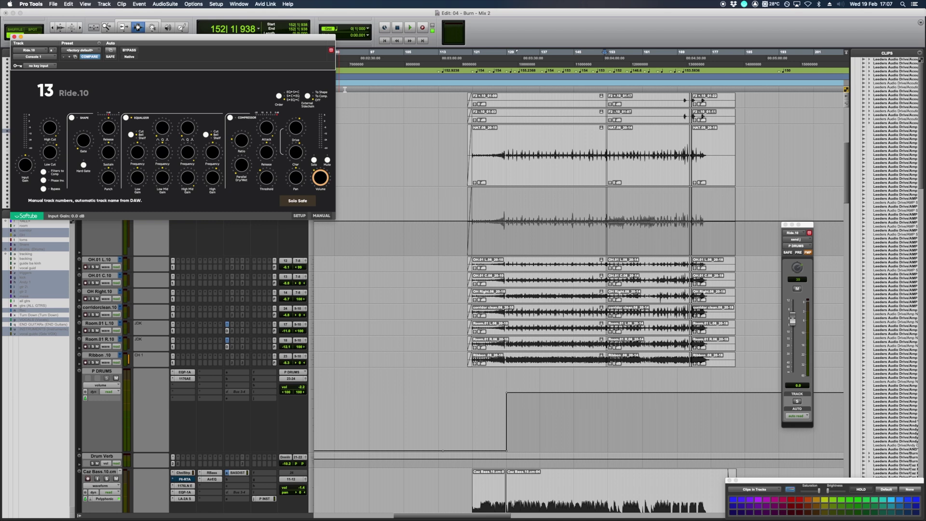
- Draw a descending Input Gain line on Ride.10 with the Pencil, then set the Pencil to Free Hand
key(F10)
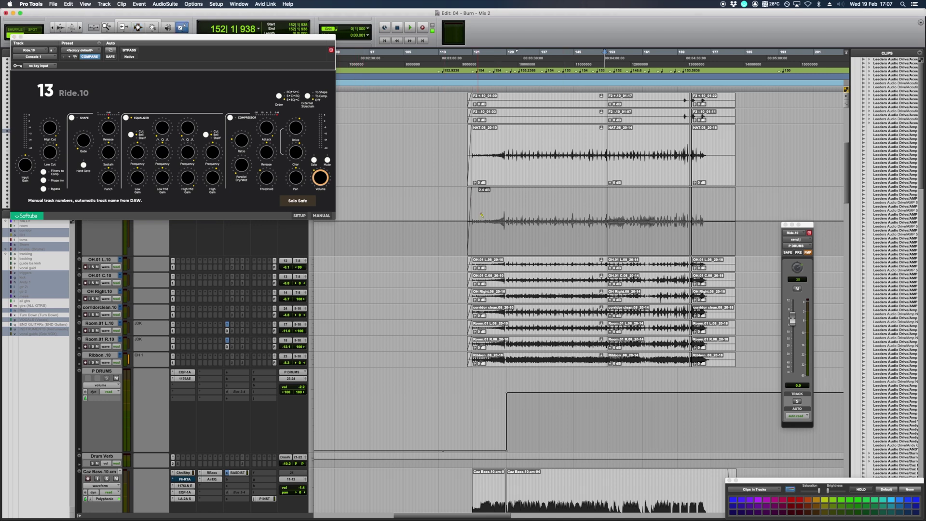
drag(478, 216, 579, 230)
click(182, 27)
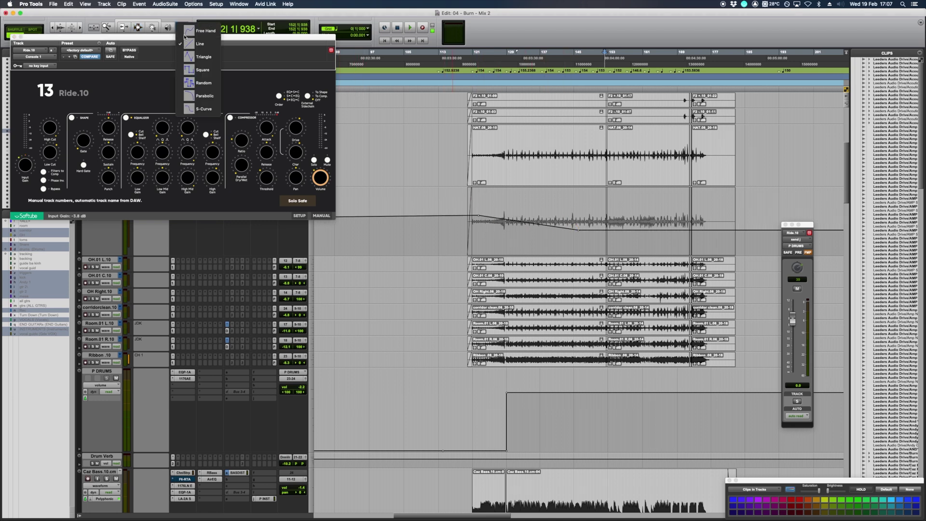
click(198, 31)
- Draw a U-shaped Input Gain curve on Ride.10 and play back through it
mouse_move(489, 210)
mouse_down()
mouse_move(692, 221)
mouse_move(786, 213)
mouse_move(411, 220)
mouse_up()
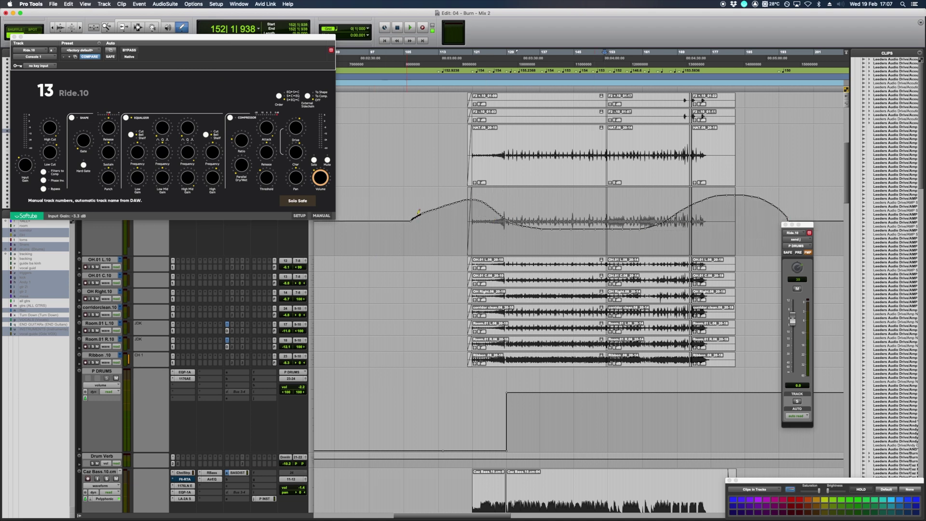
click(478, 55)
key(space)
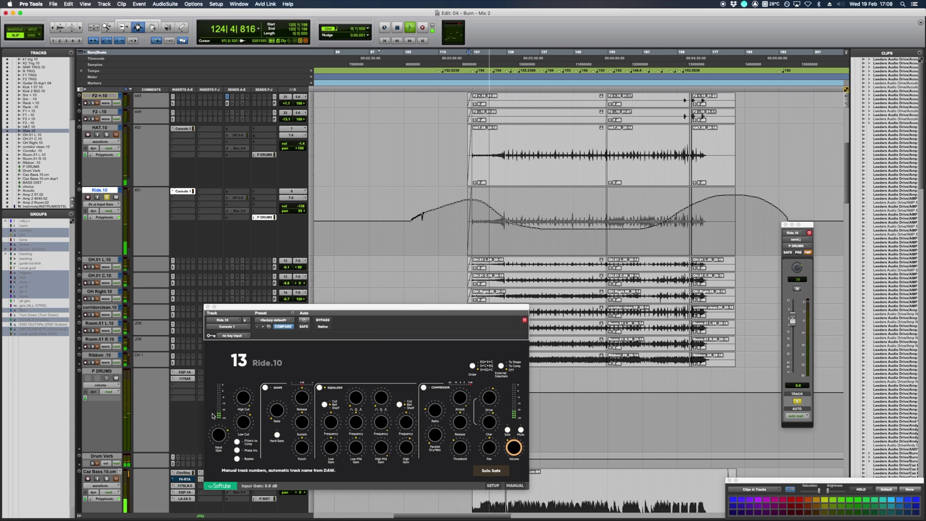
- Replay Ride.10's drawn Input Gain automation from bar 118, then undo it to flat 0.0 dB
key(space)
click(461, 225)
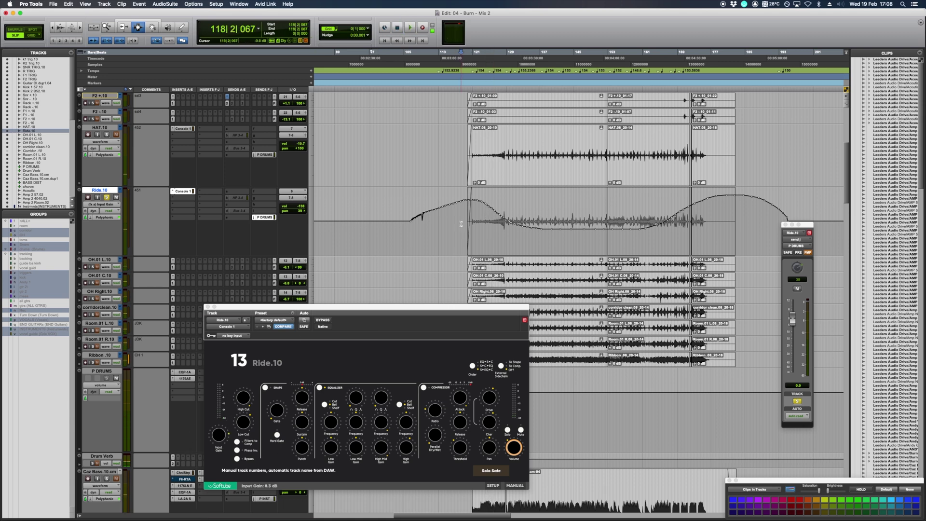
key(space)
key(super+z)
key(super+z)
key(super+z)
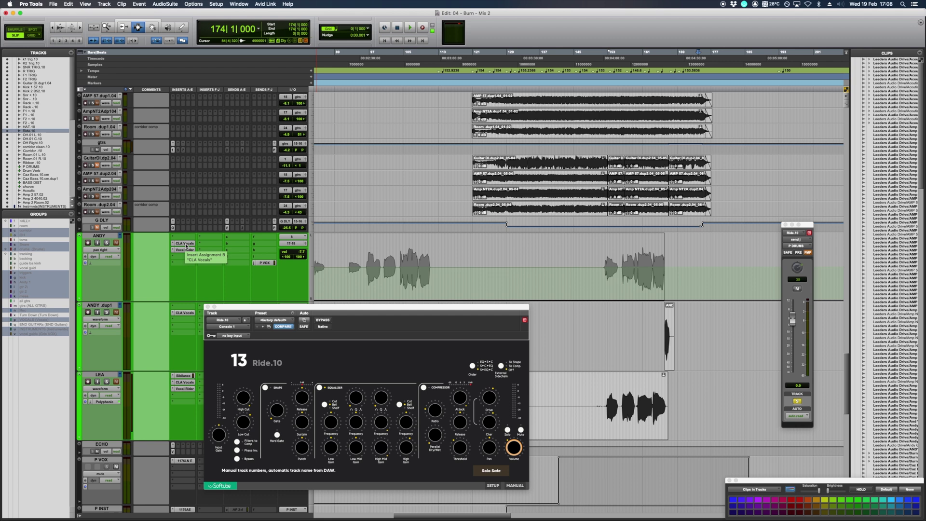
- Deactivate the Vocal Rider insert on ANDY and select the ANDY track
ctrl+super+click(186, 251)
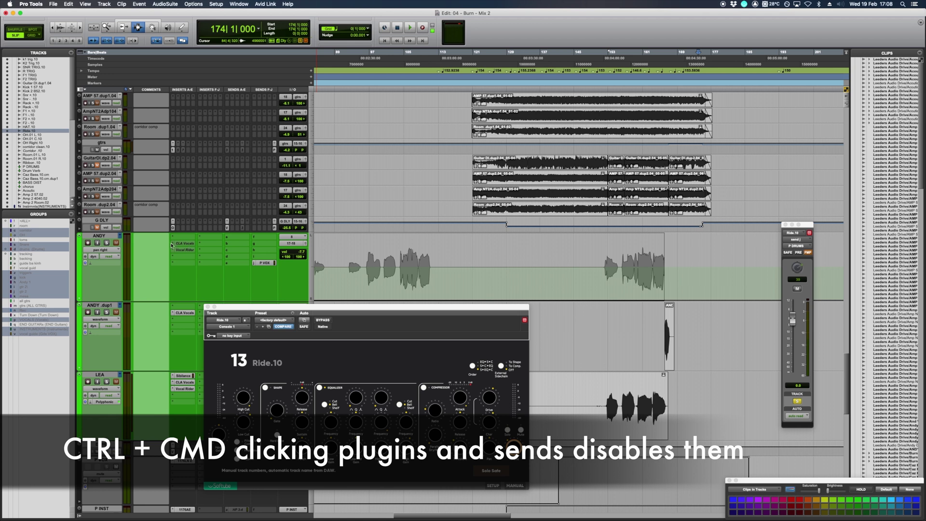
click(101, 237)
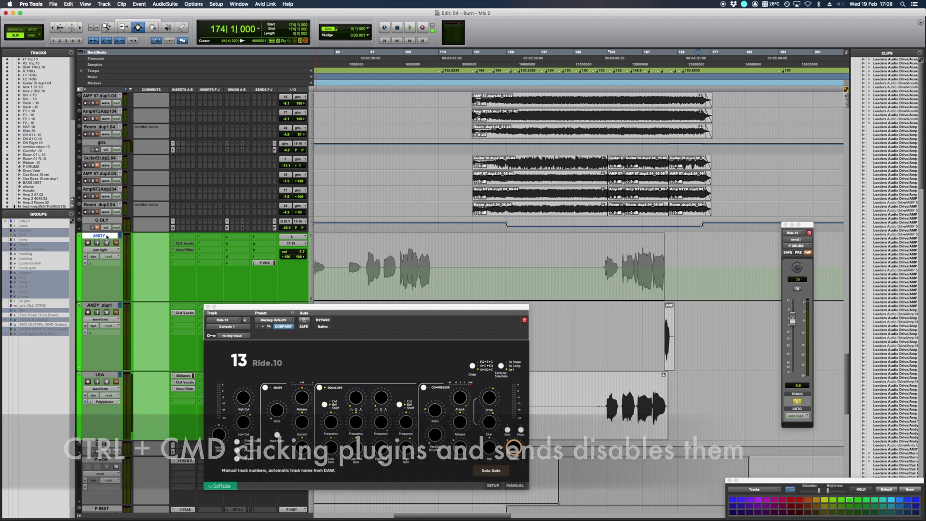
scroll(408, 251, down, 3)
- In the Mix window, reactivate ANDY's Vocal Rider so its delay reads 193 samples
key(super+equal)
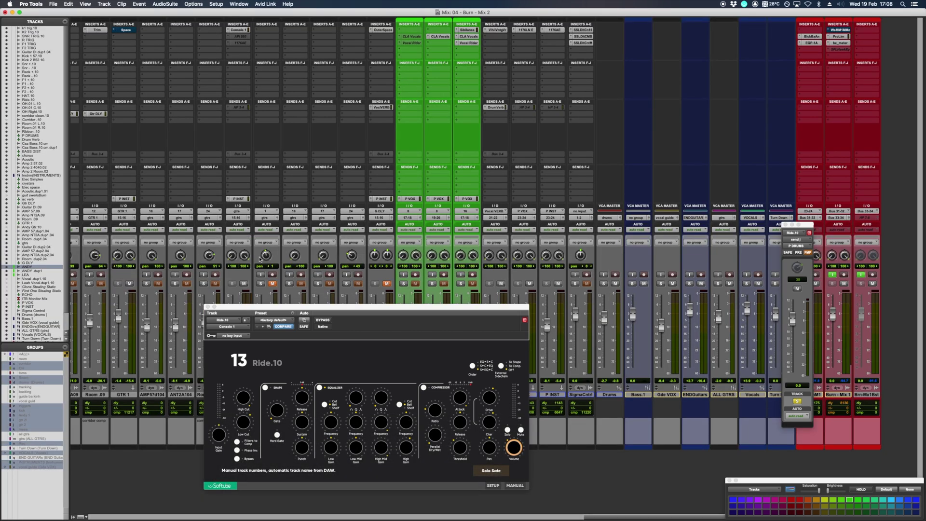
drag(347, 313, 478, 60)
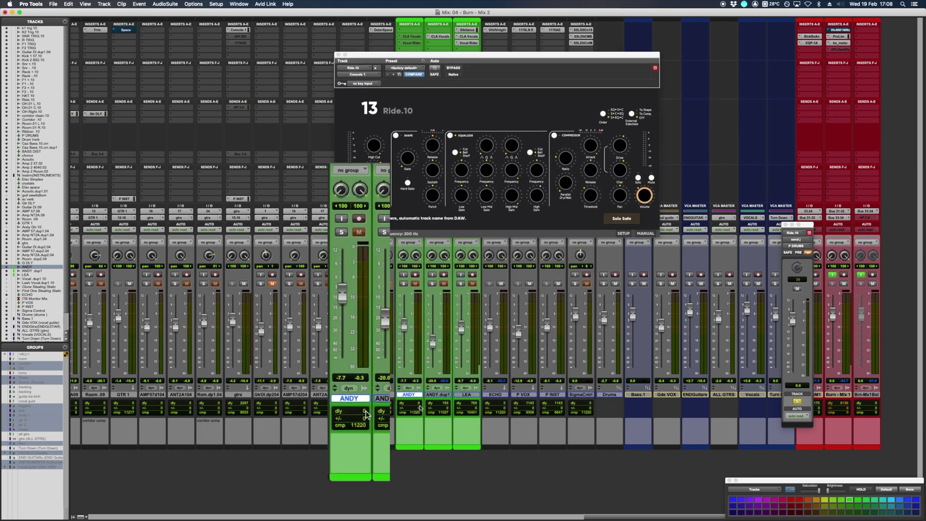
ctrl+super+click(414, 44)
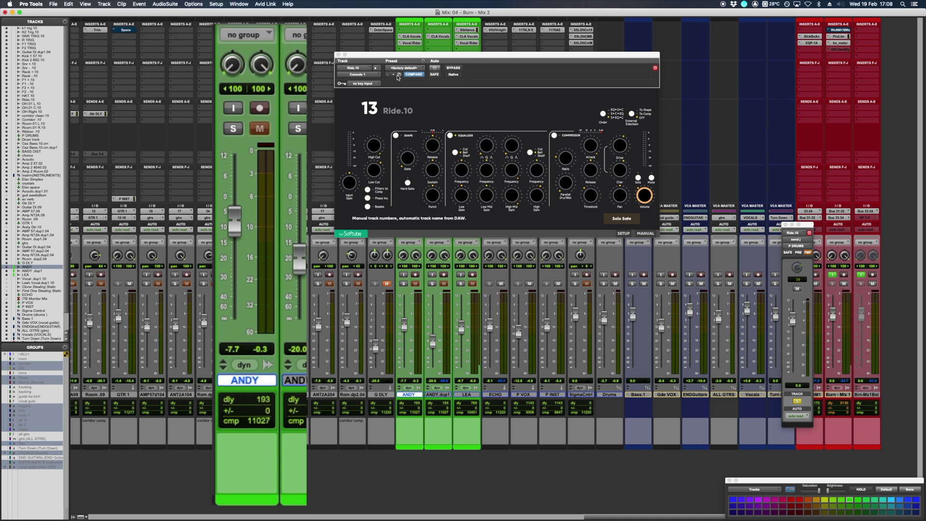
drag(361, 60, 470, 108)
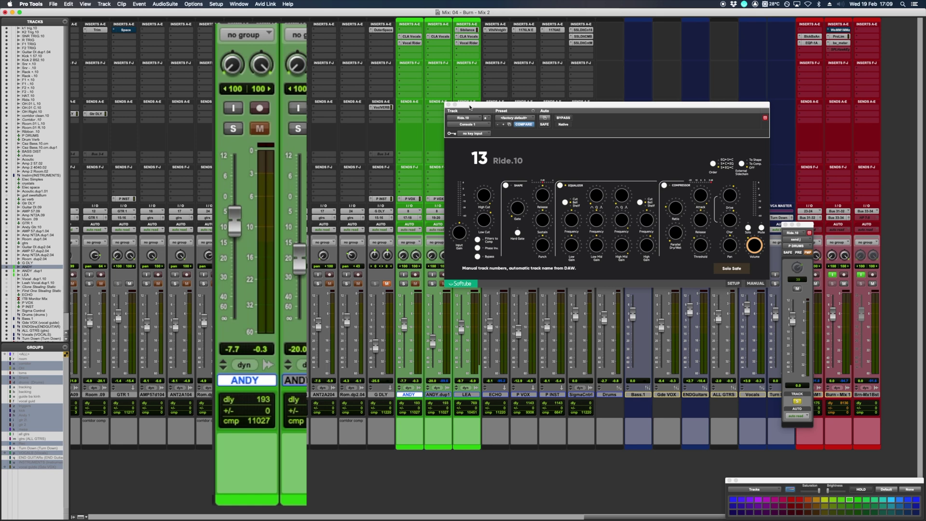
- Deactivate ANDY's CLA Vocals and Vocal Rider inserts and record-arm ANDY, returning its delay to 0
ctrl+super+click(417, 37)
ctrl+super+click(417, 43)
click(415, 275)
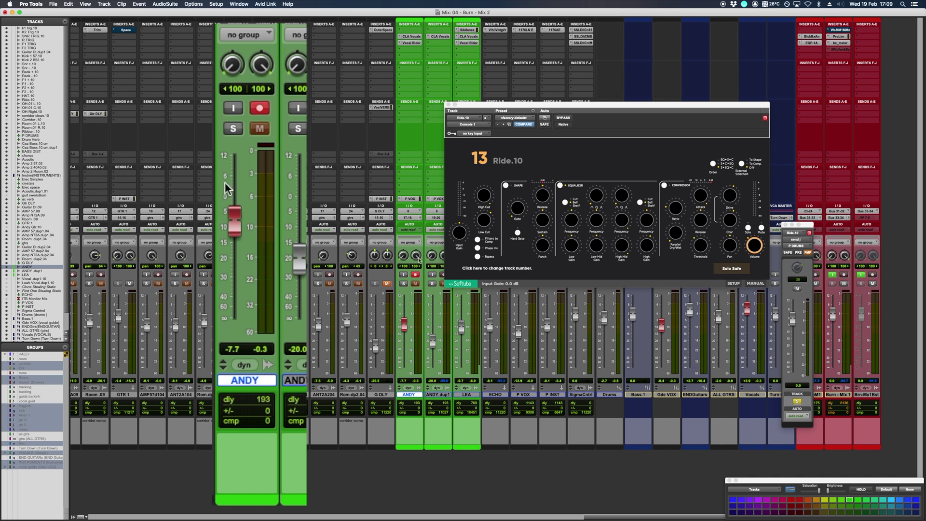
ctrl+super+click(415, 38)
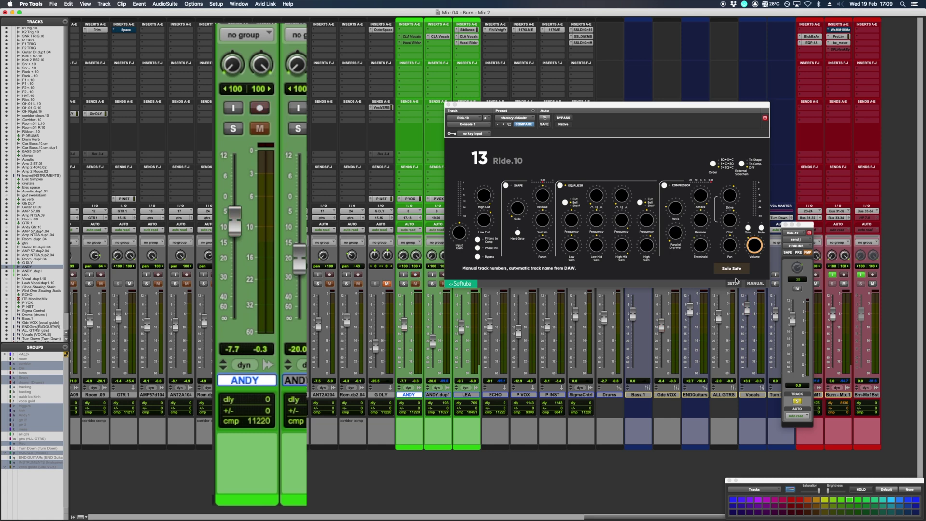
drag(593, 105, 353, 71)
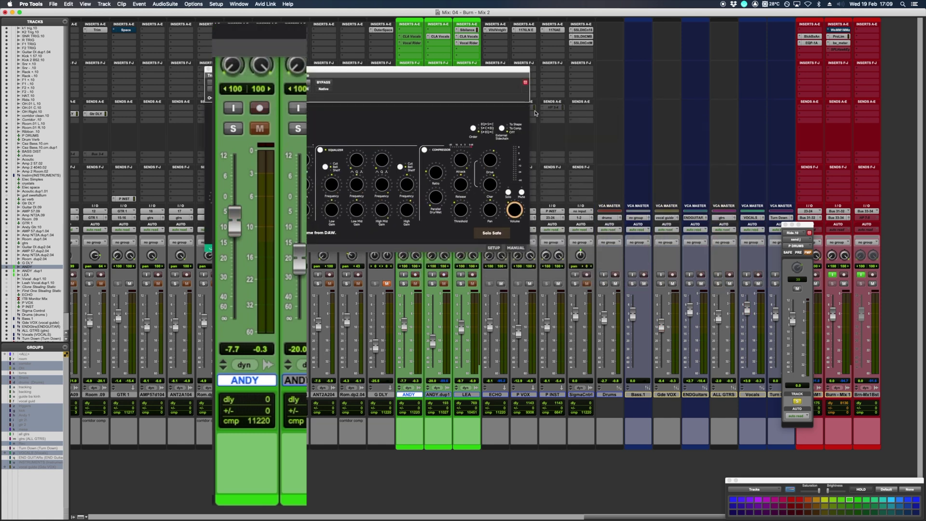
- Reactivate ANDY's CLA Vocals and Vocal Rider inserts and return to the Edit window
ctrl+super+click(413, 38)
ctrl+super+click(413, 42)
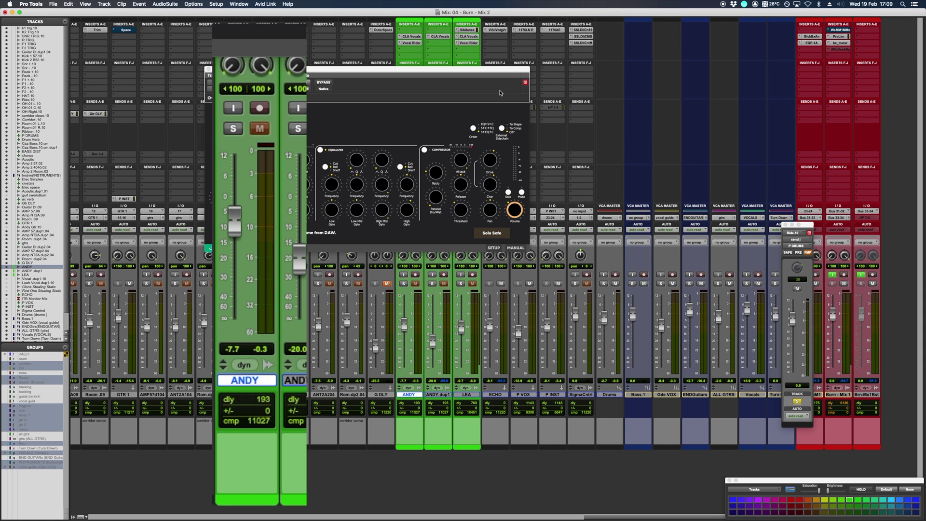
key(super+equal)
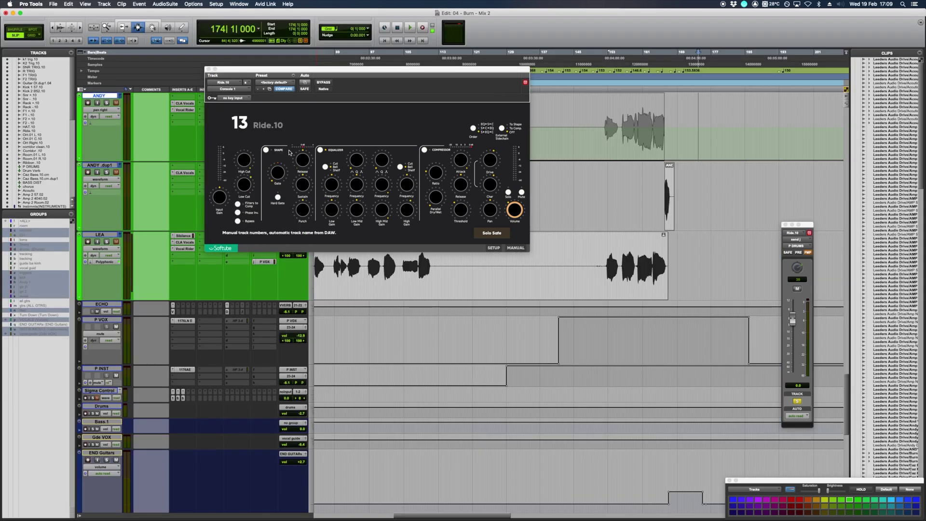
drag(250, 75, 462, 137)
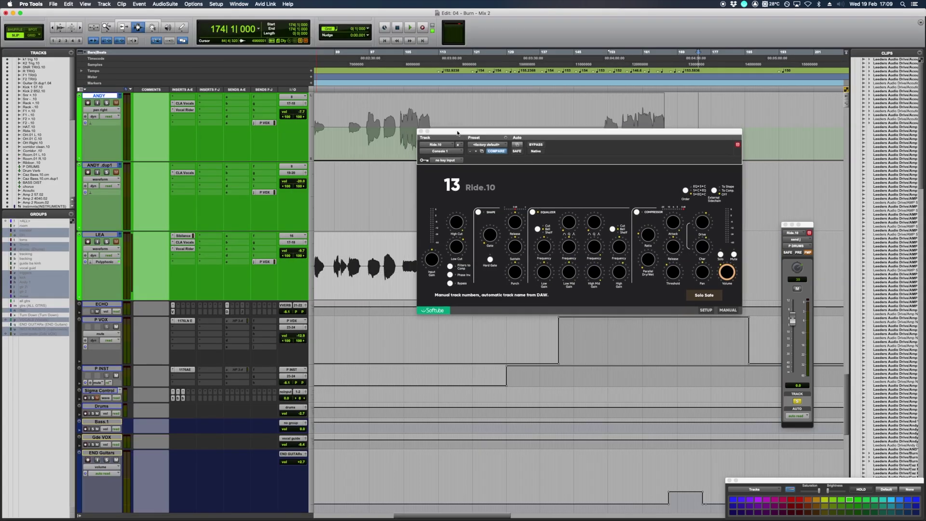
- Toggle ANDY.dup1's P VOX send off and back on, reactivating its CLA Vocals insert
ctrl+super+click(300, 189)
ctrl+super+click(266, 193)
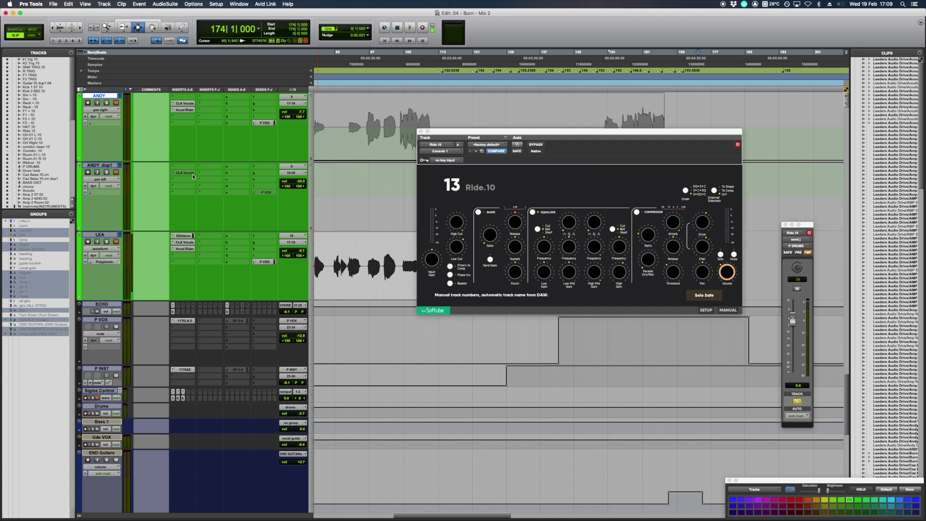
ctrl+super+click(272, 193)
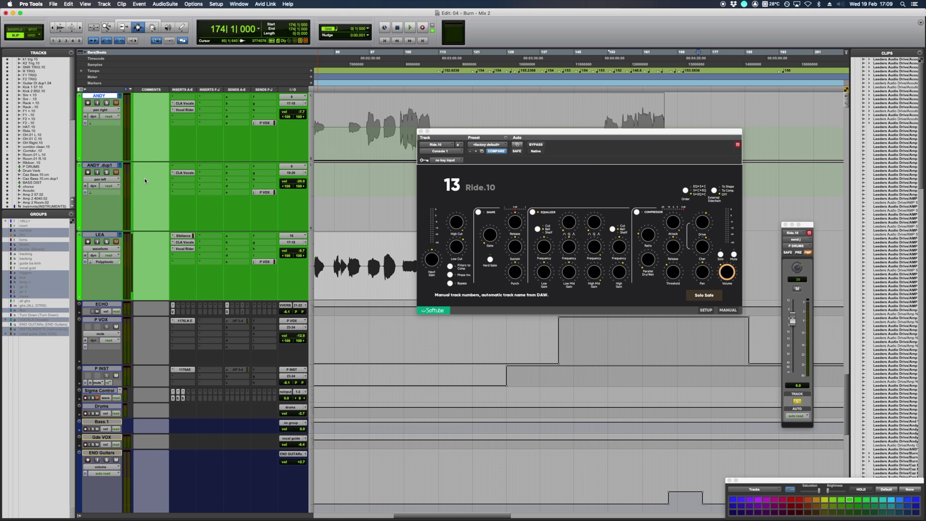
ctrl+super+click(118, 166)
drag(451, 131, 433, 272)
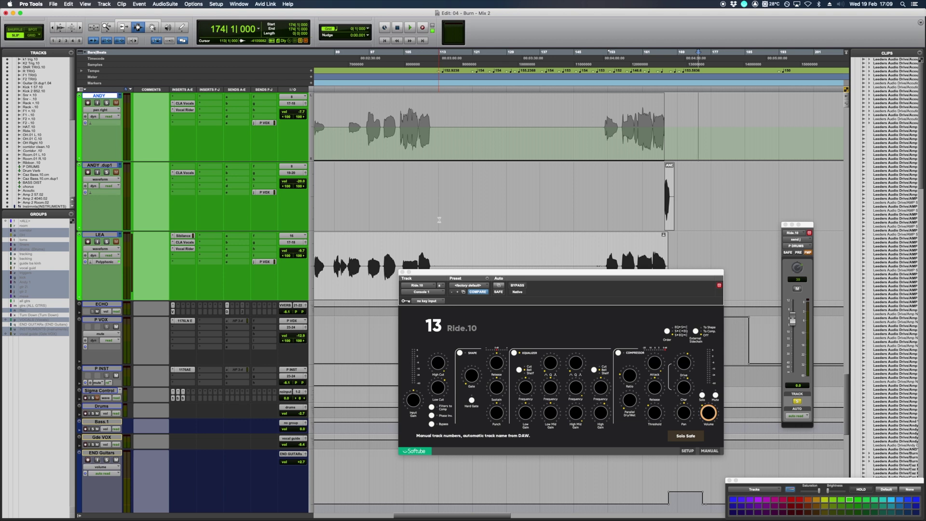
key(ctrl+minus)
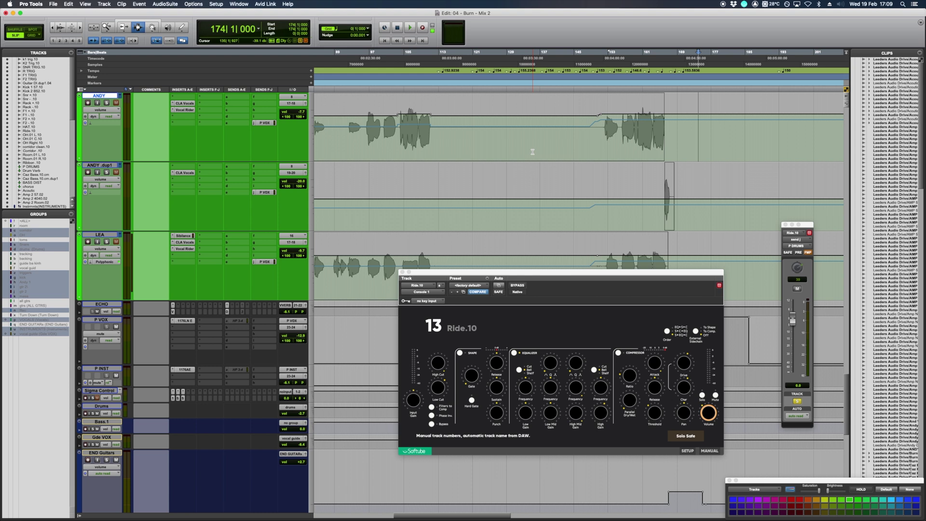
key(ctrl+minus)
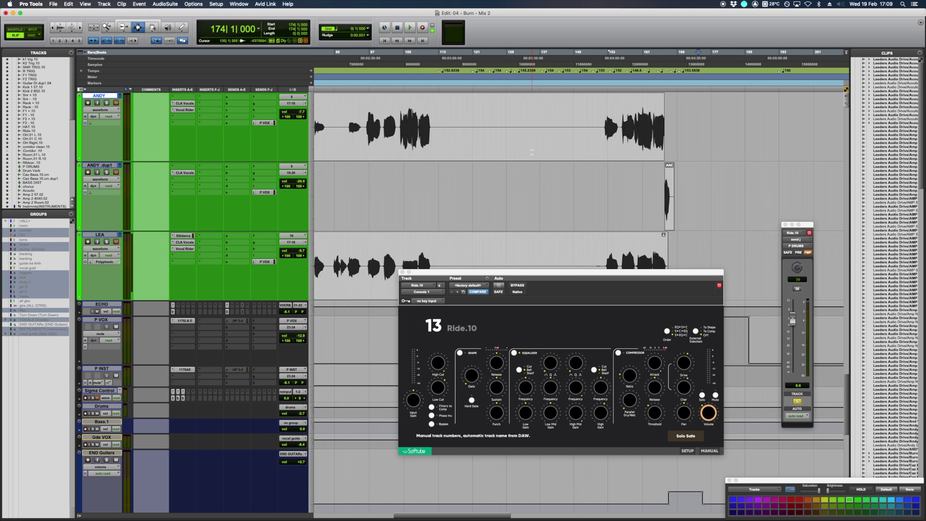